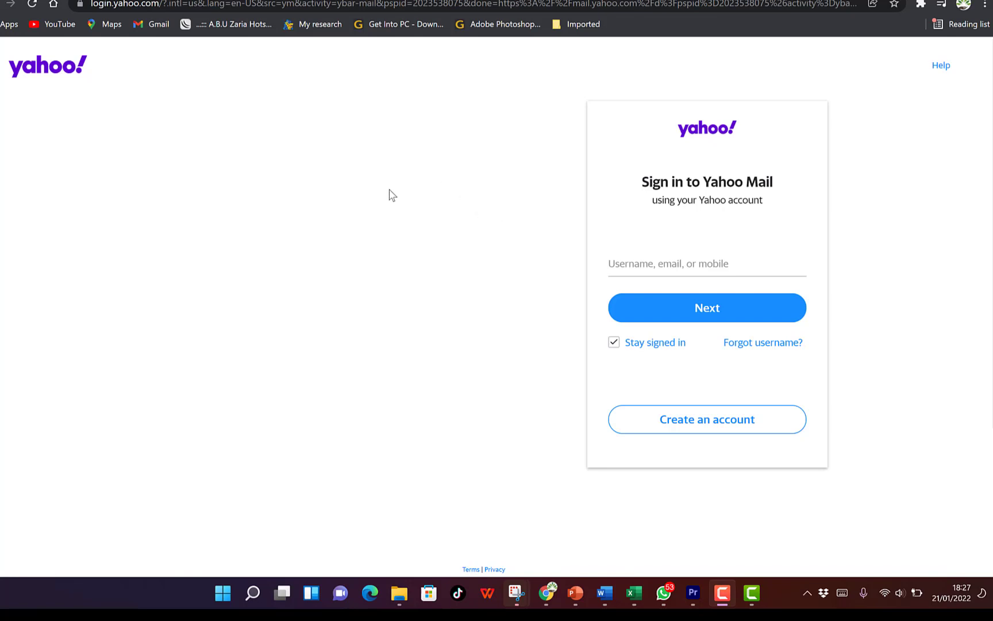
Step: Show Chrome's saved address suggestions in the Yahoo 'Username, email, or mobile' field
click(644, 266)
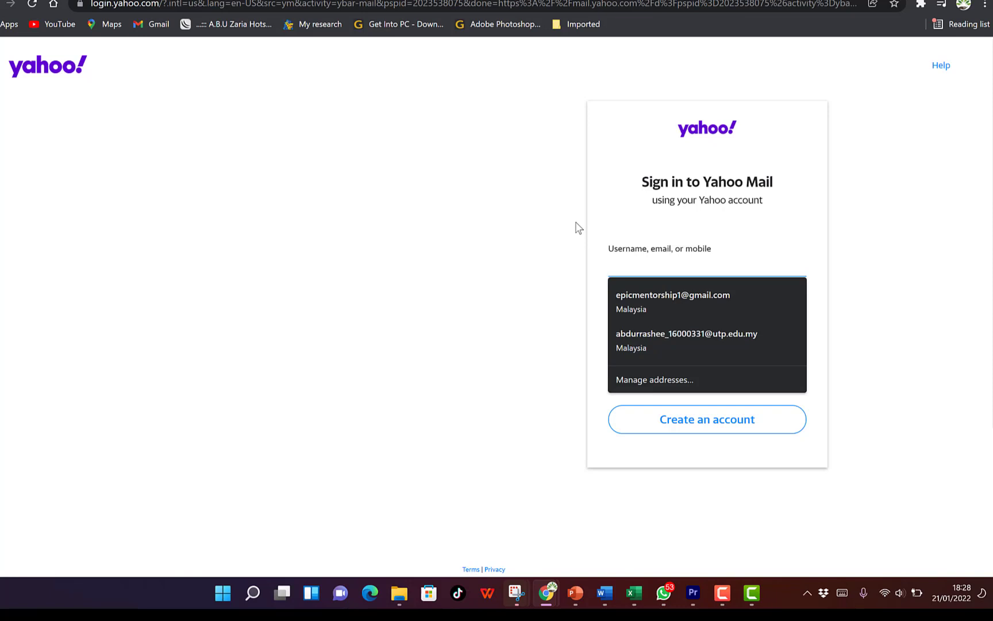
Step: Dismiss the autofill suggestions and bring up Chrome's three-dot menu
click(544, 224)
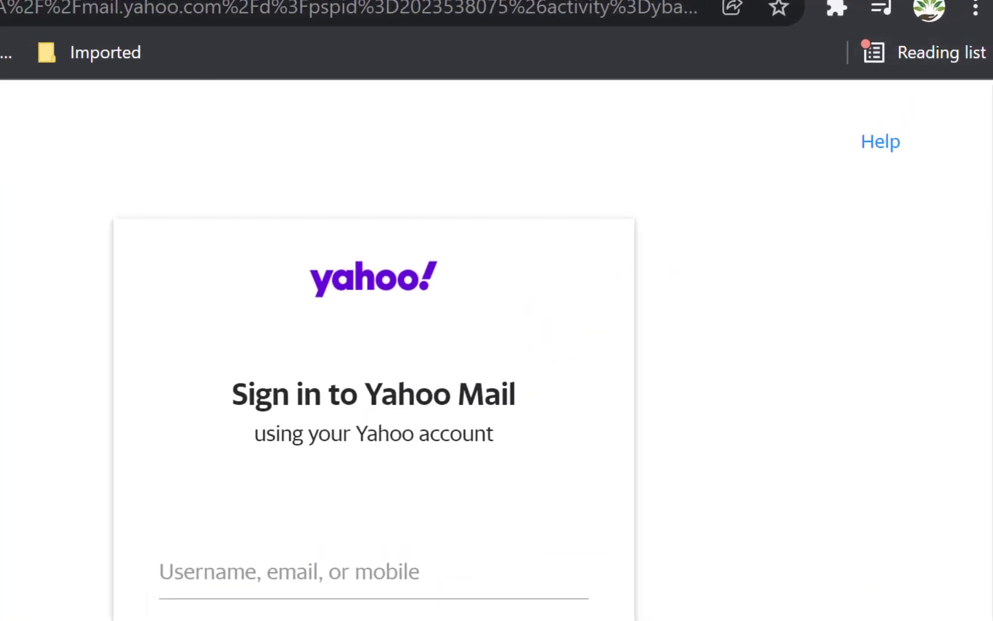
click(977, 9)
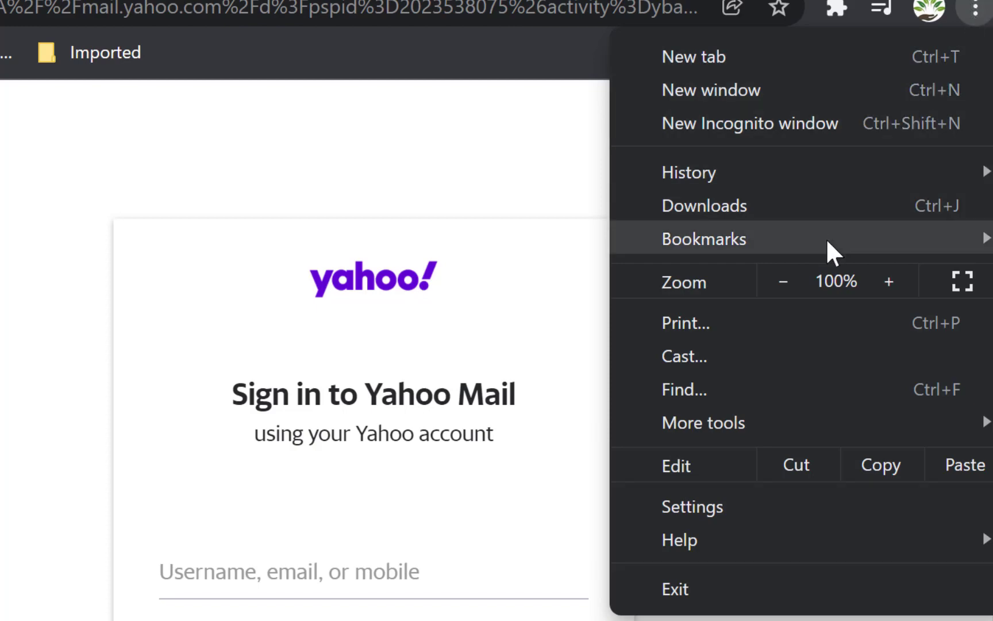
mouse_move(776, 422)
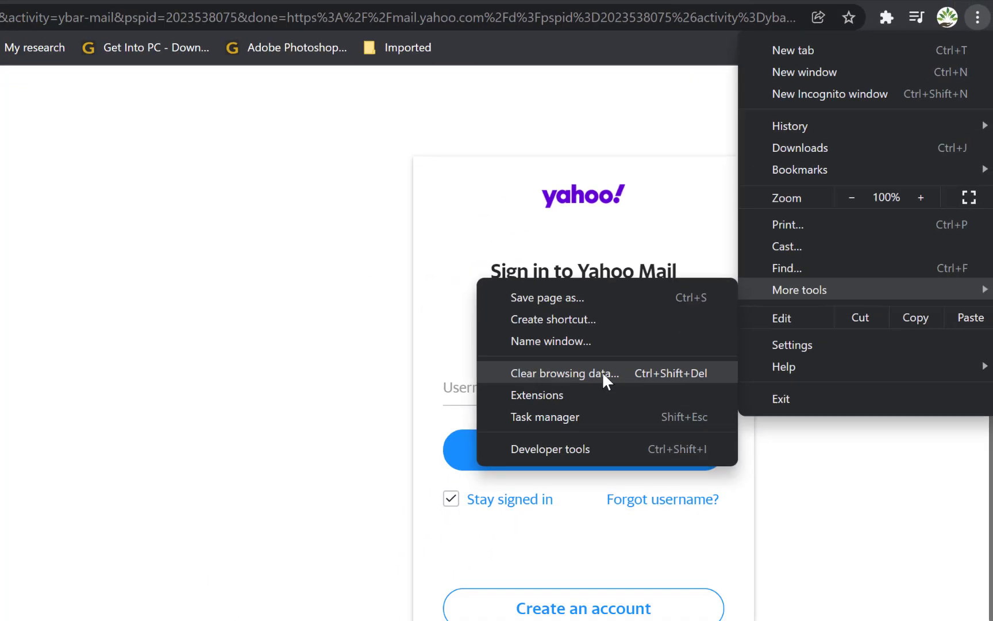
Step: Open Clear browsing data, check its time ranges unchanged, and settle on the Advanced tab
click(409, 556)
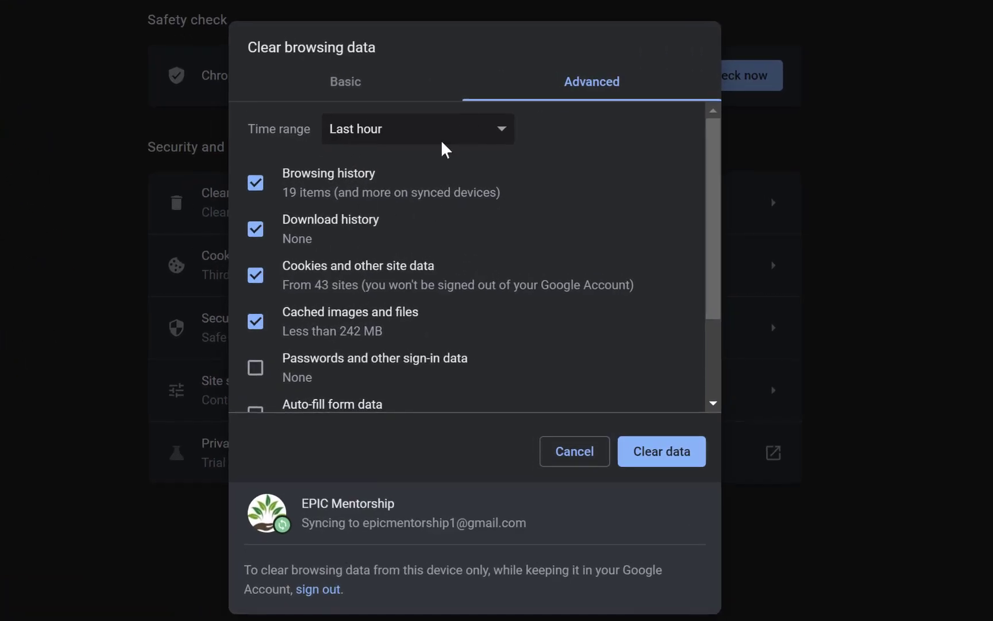
click(459, 142)
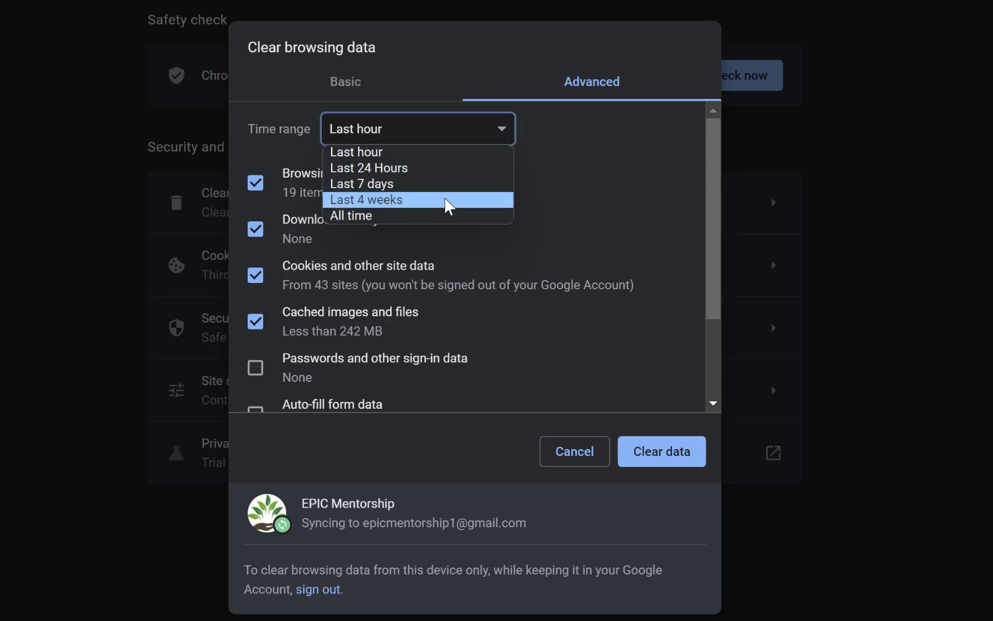
click(600, 88)
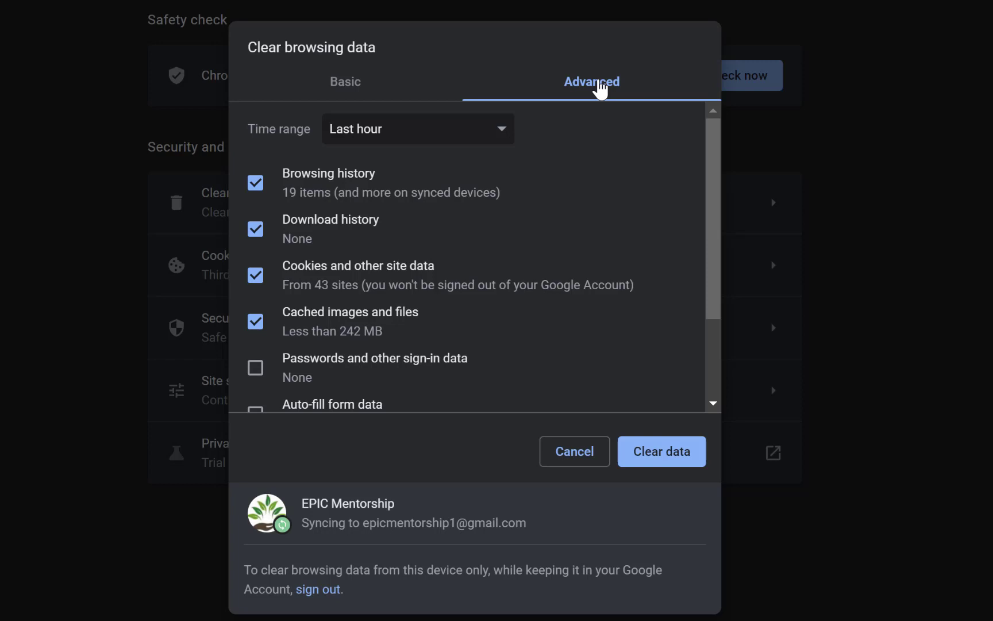
click(352, 91)
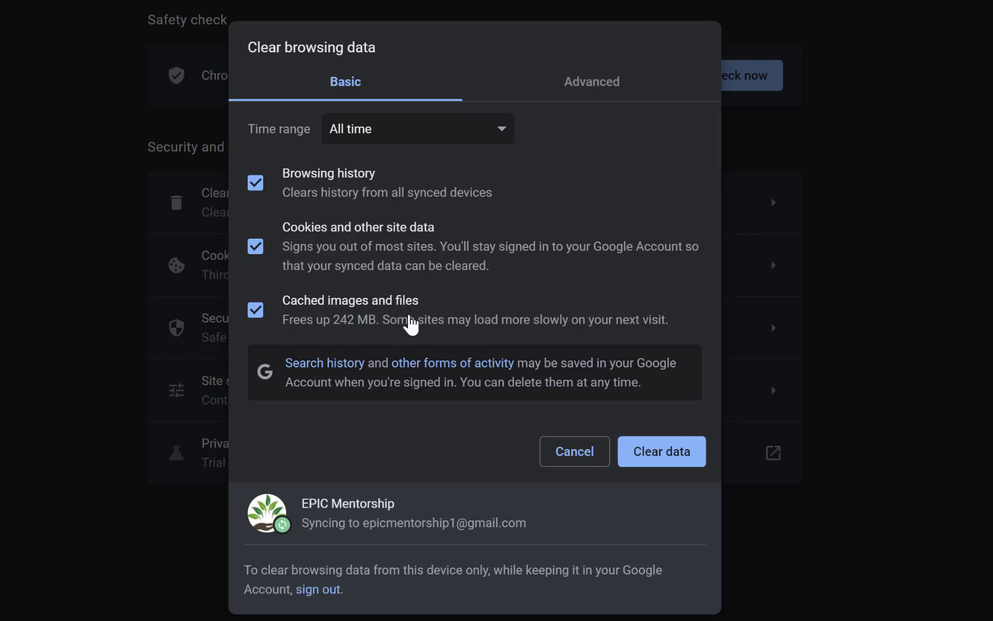
click(594, 84)
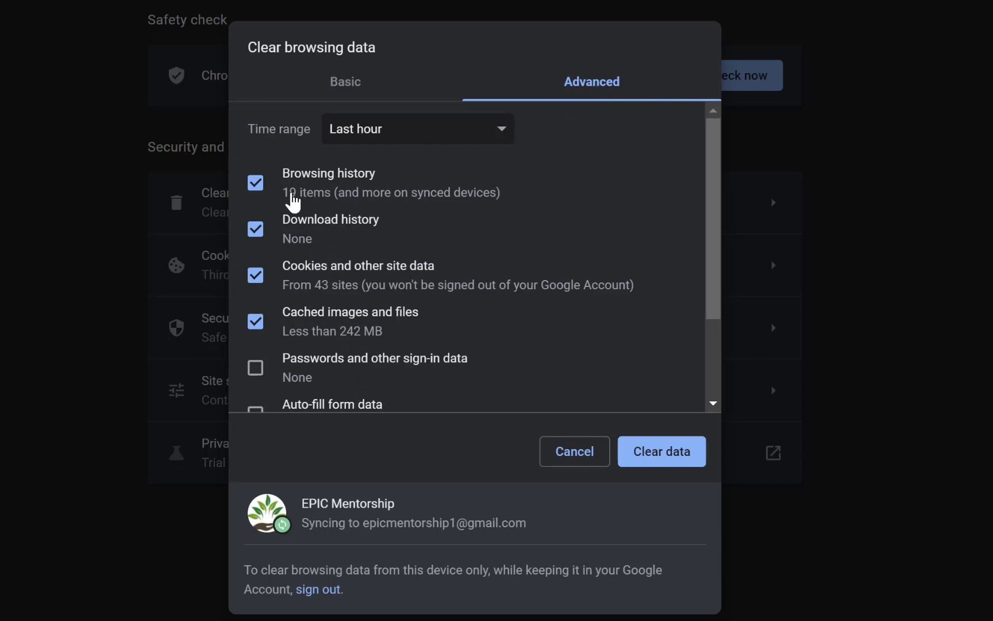
Step: Uncheck history, downloads, cookies and cache; check passwords and auto-fill form data
click(253, 187)
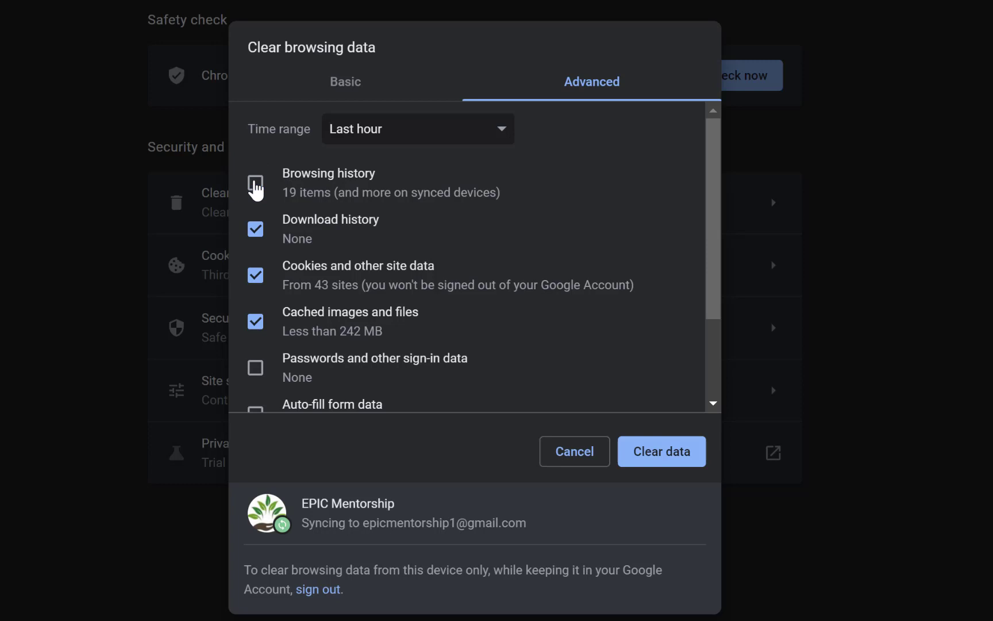
click(256, 229)
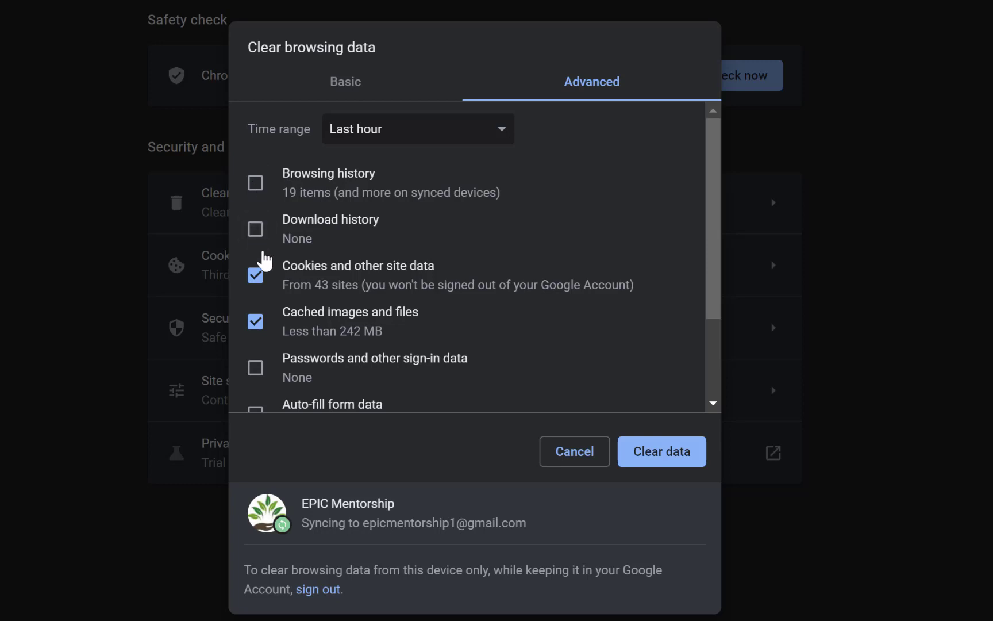
click(260, 280)
scroll(295, 288, down, 2)
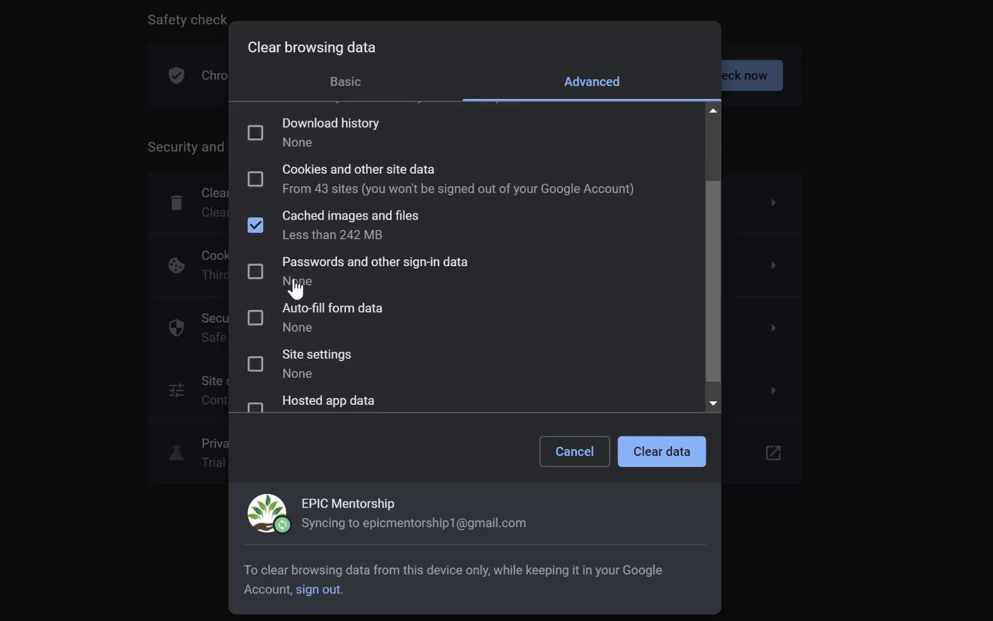
click(257, 225)
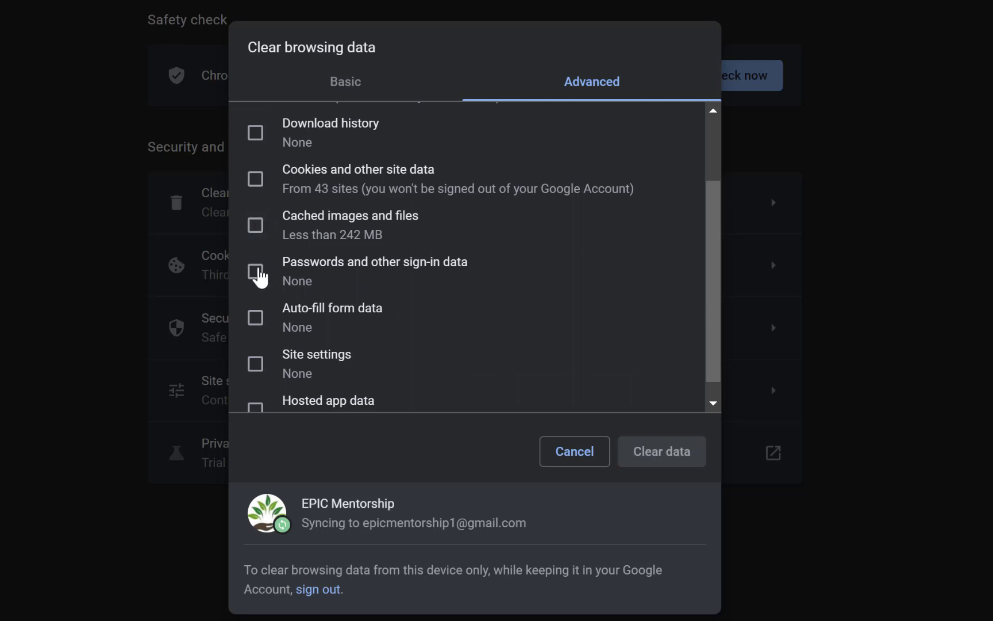
click(255, 272)
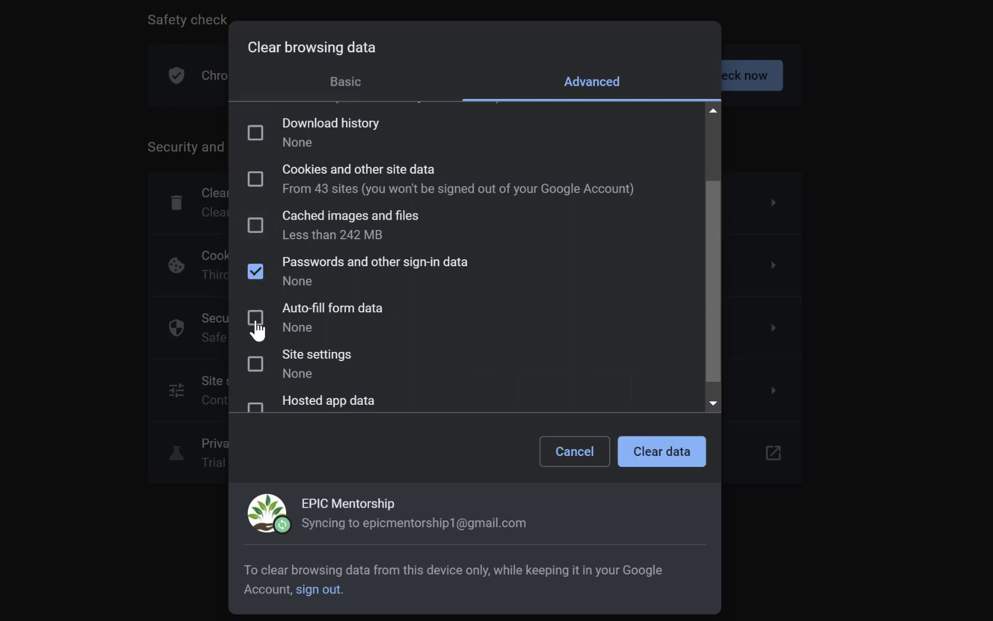
click(256, 319)
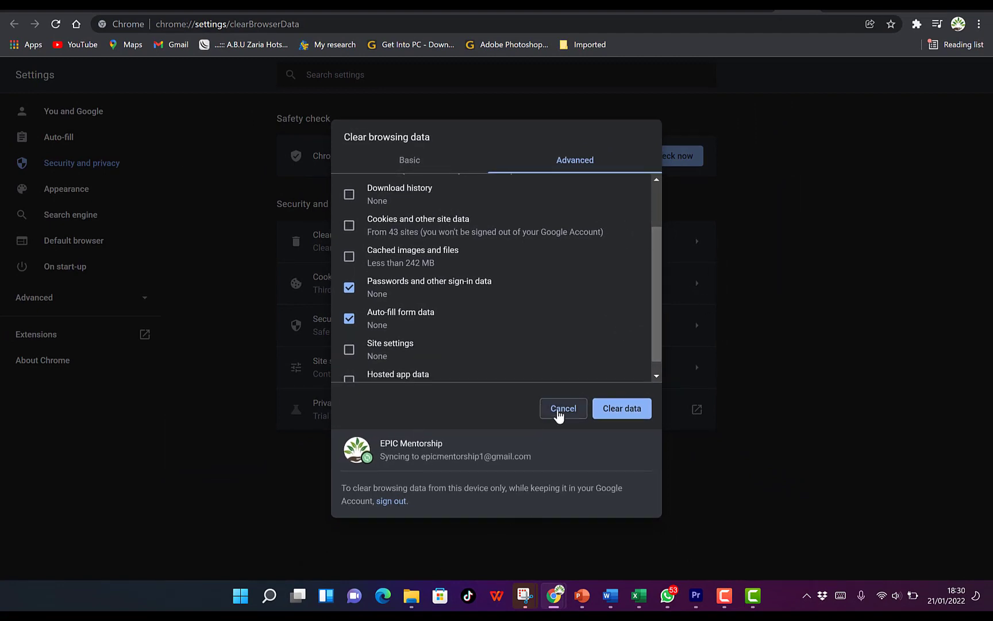
Step: Cancel the clearing dialog and go to the Auto-fill section of Chrome Settings
click(557, 413)
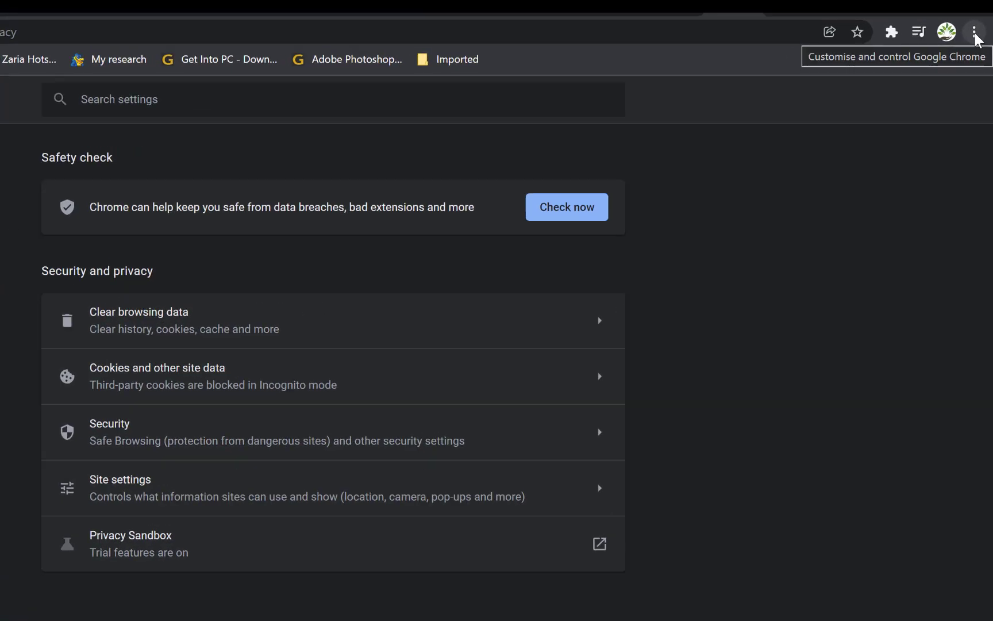
click(974, 34)
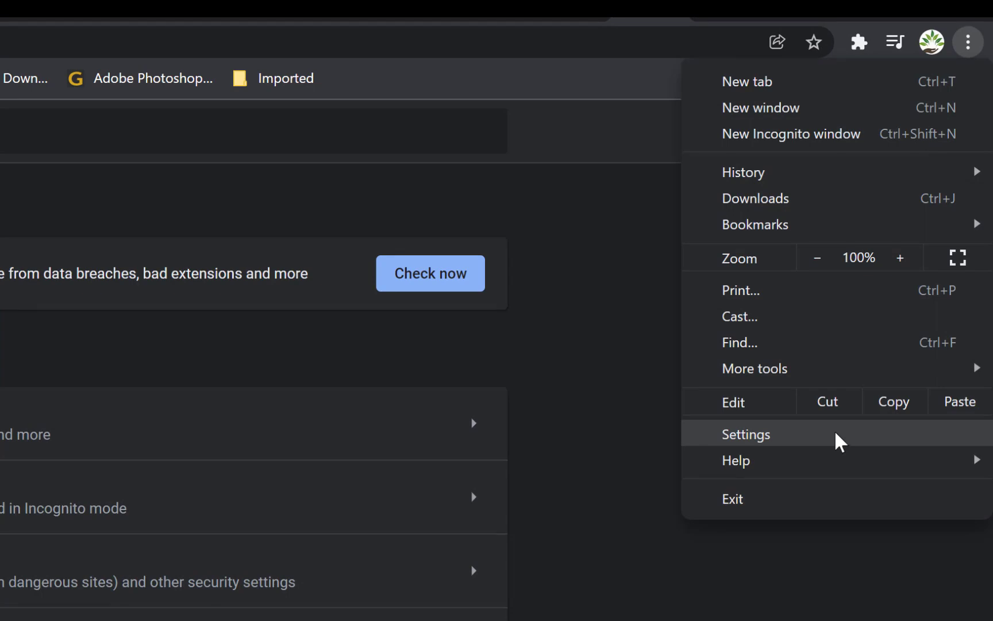
click(834, 431)
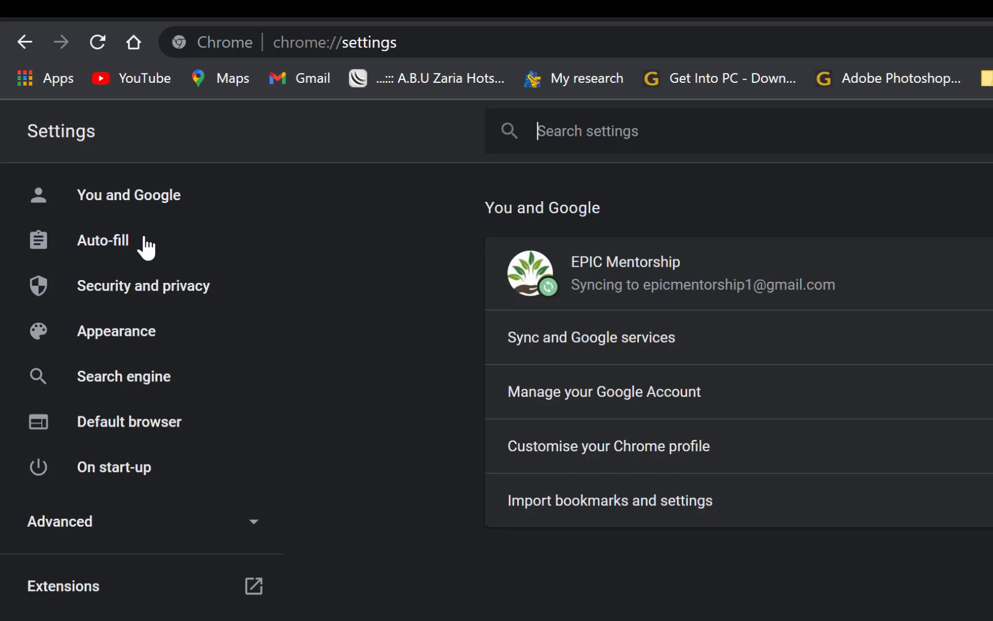
click(132, 243)
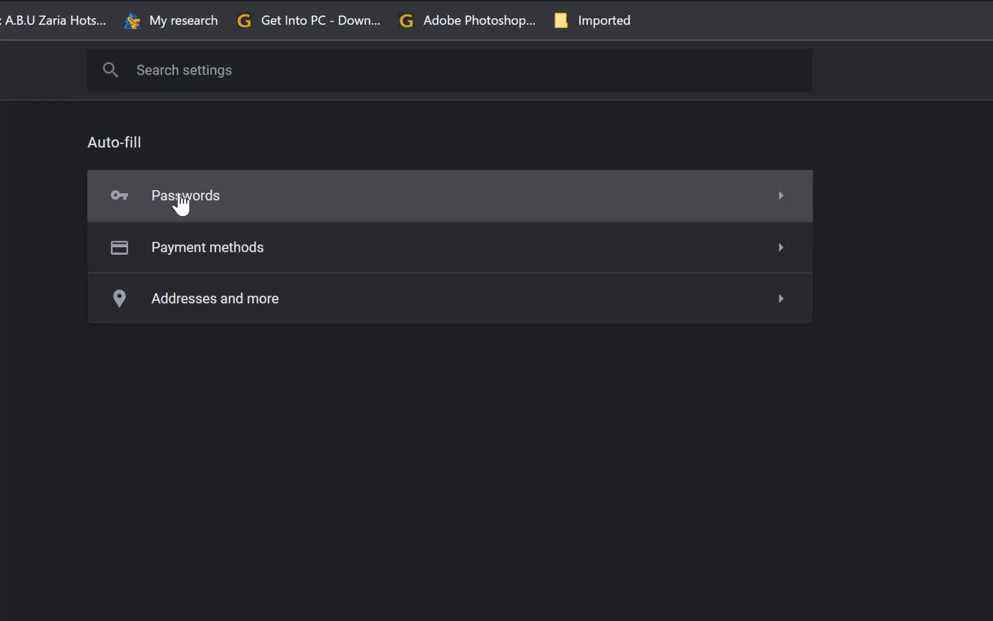
Step: Remove the second entry from Chrome's saved passwords list
click(181, 203)
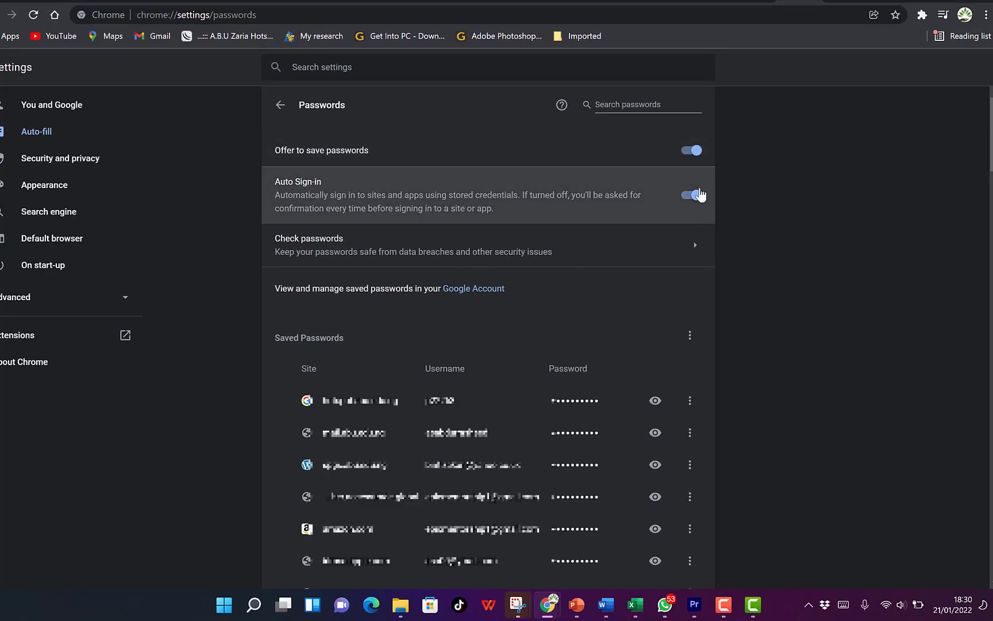
scroll(626, 333, down, 5)
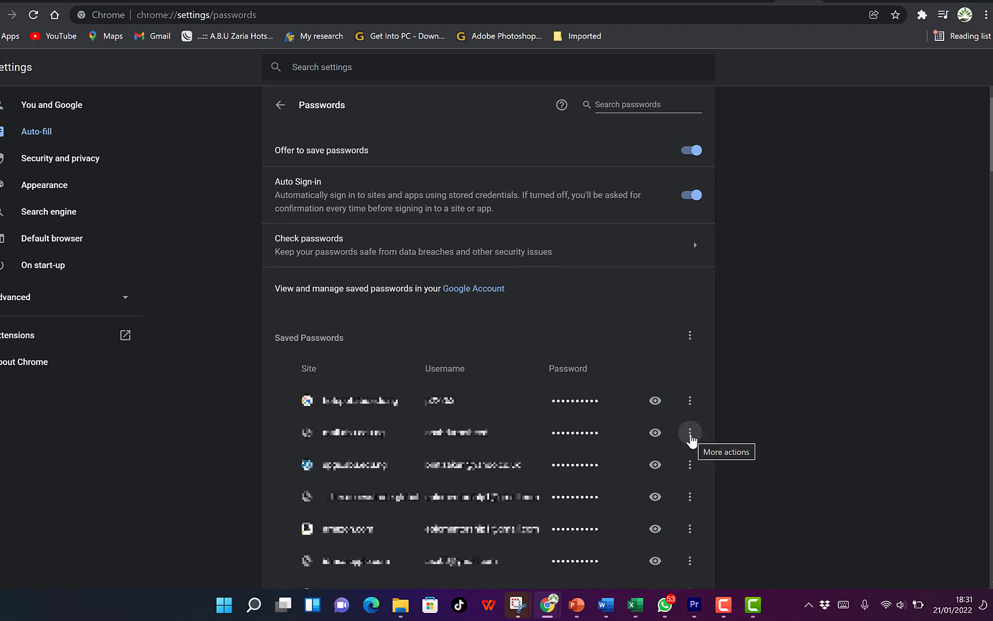
click(690, 432)
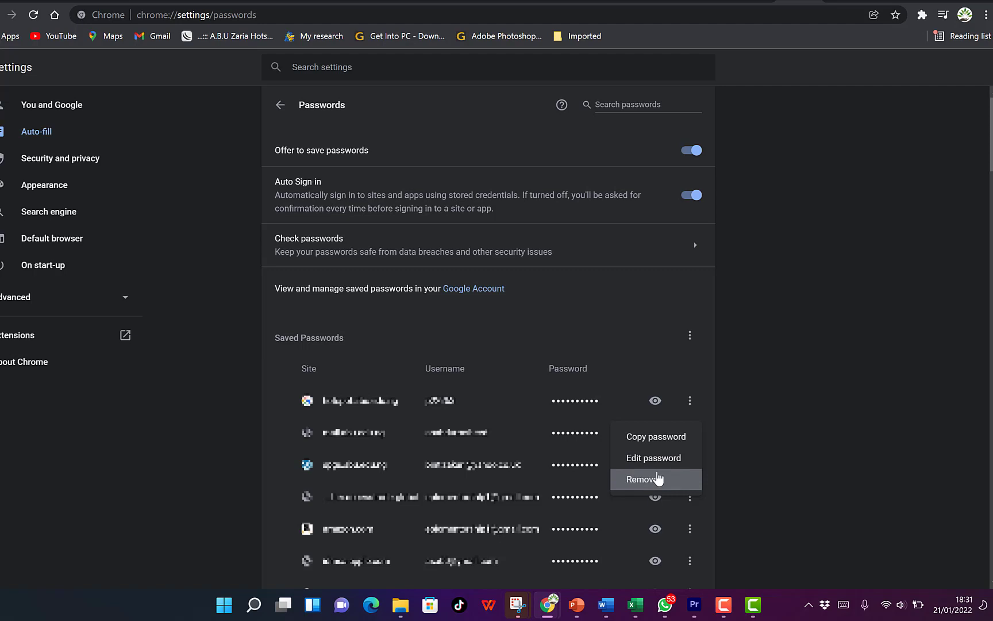
click(658, 478)
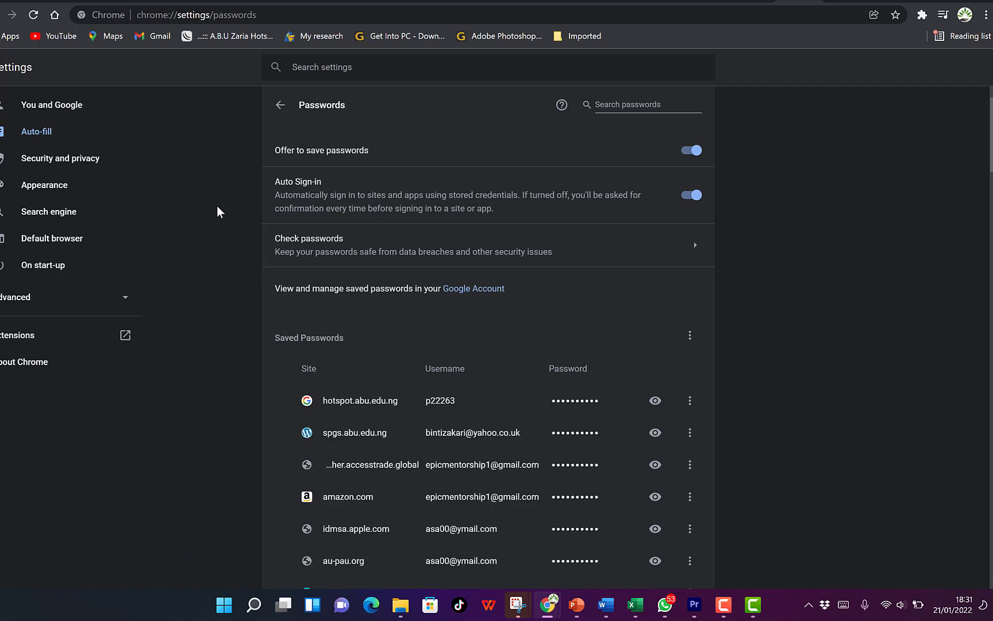
click(280, 105)
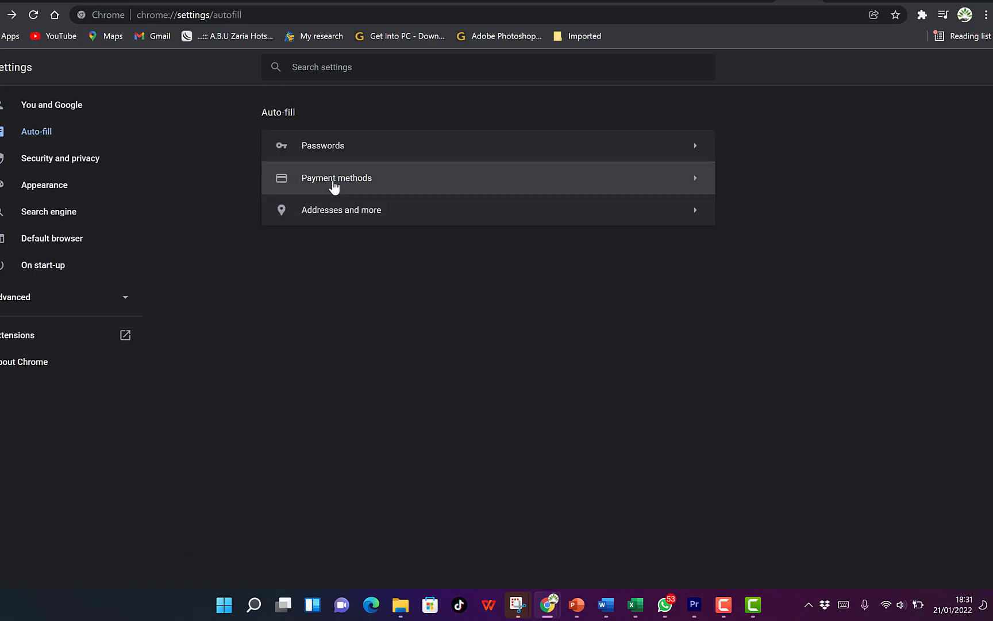
click(335, 182)
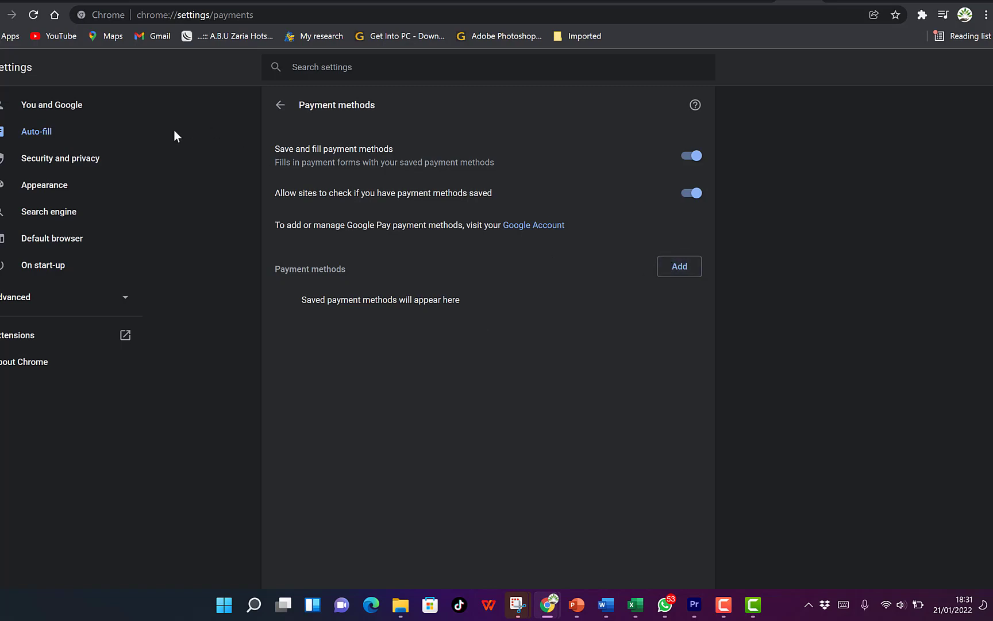
Step: Open Addresses and more and close the first address's menu without removing it
click(281, 106)
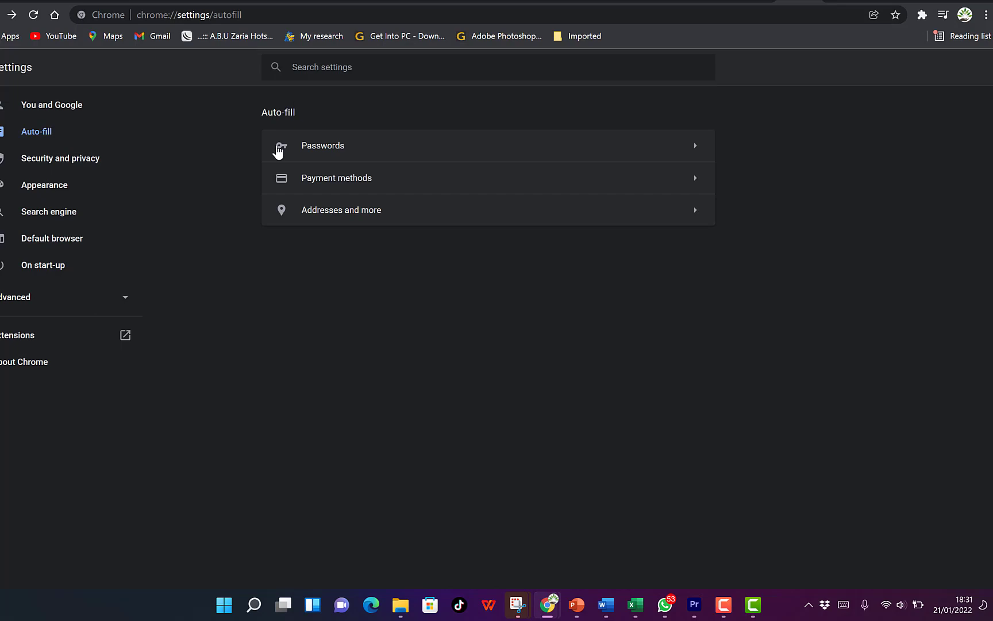
click(339, 211)
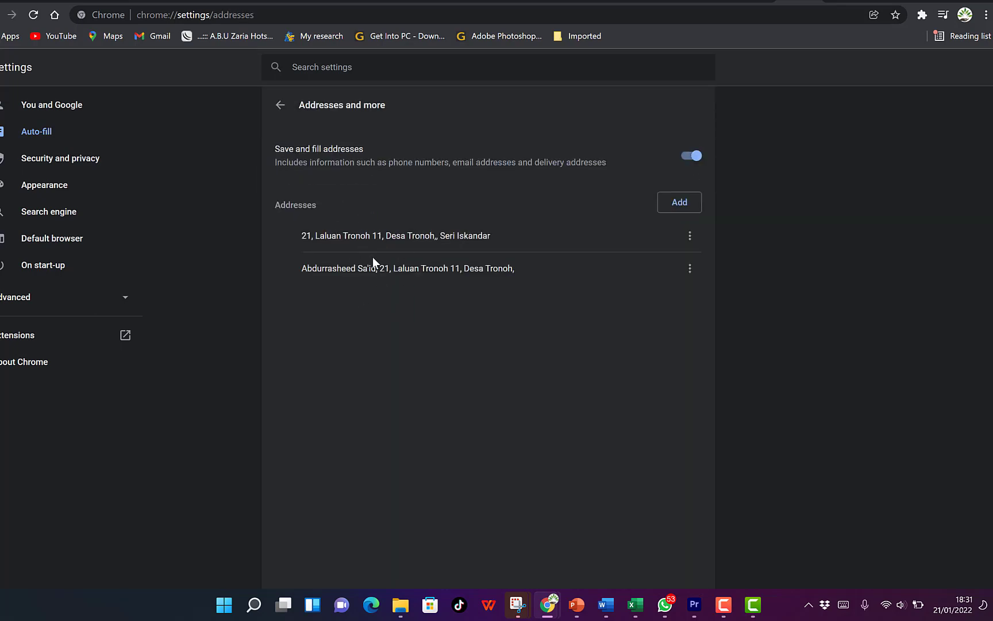
click(690, 237)
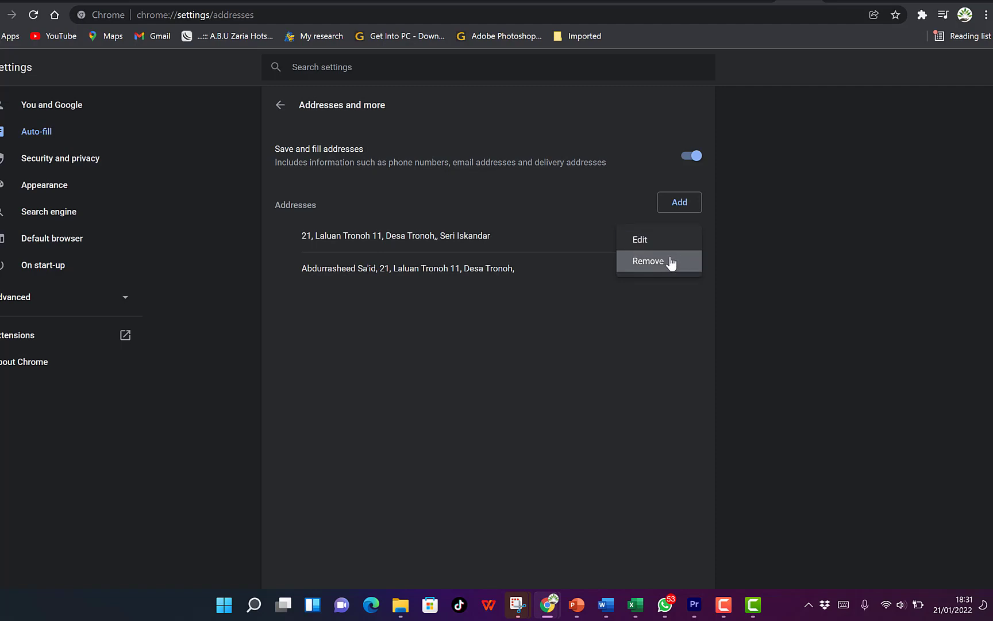
click(727, 227)
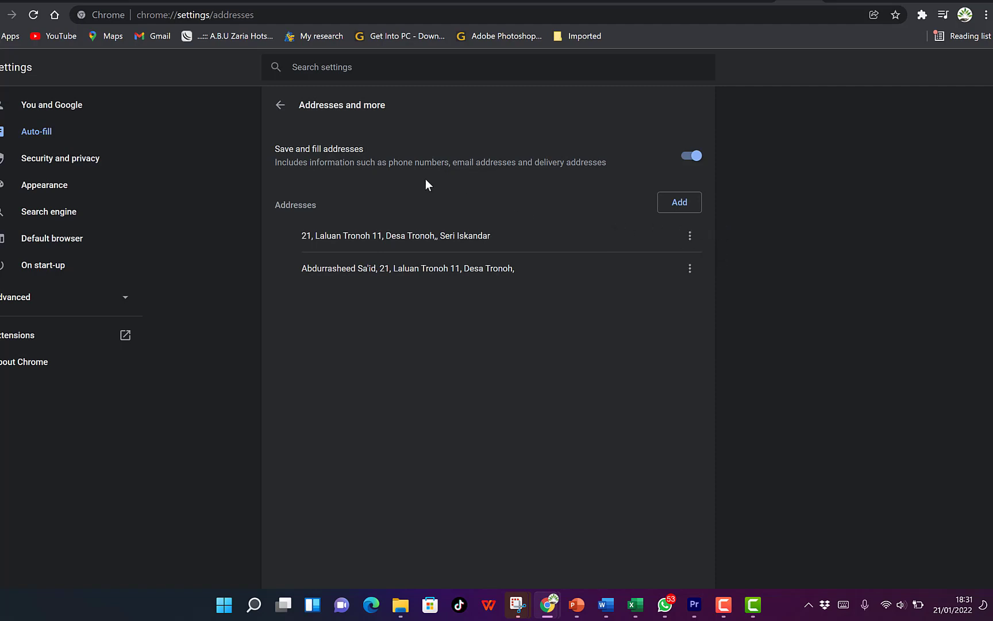